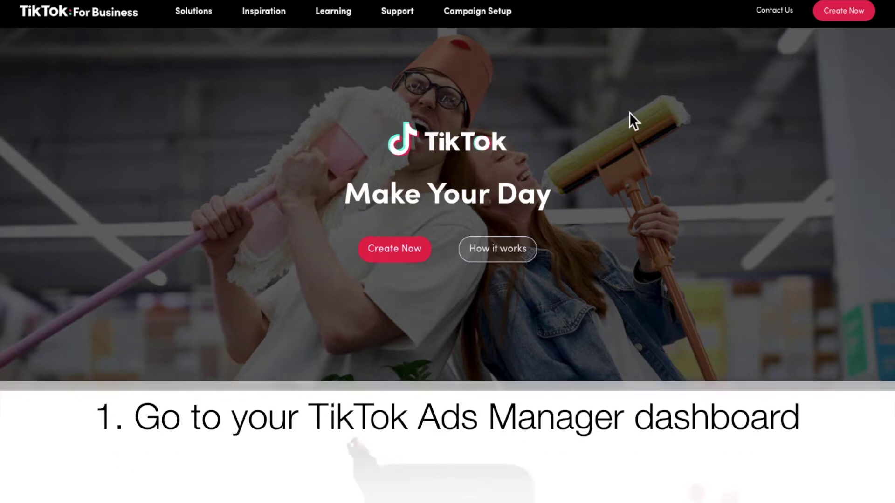
- From the dashboard, go to Assets > Event and manage the Website Pixel list
{"action": "left_click", "coordinate": [839, 19]}
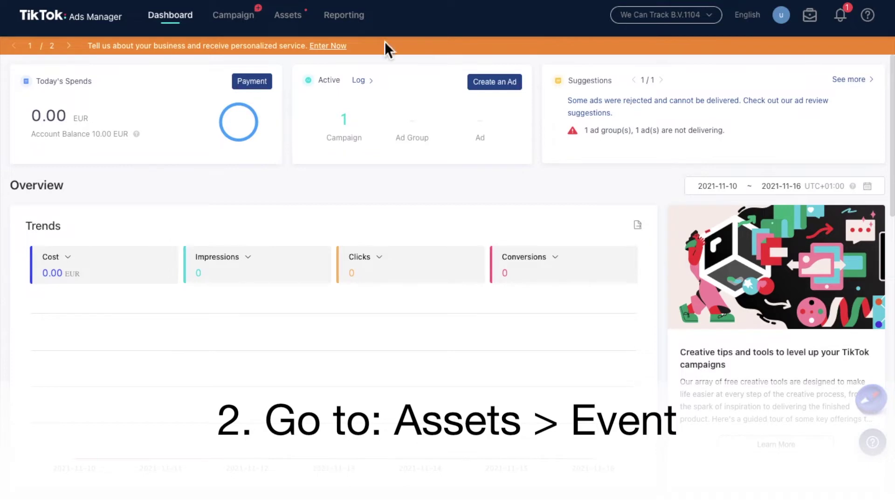
{"action": "mouse_move", "coordinate": [297, 24]}
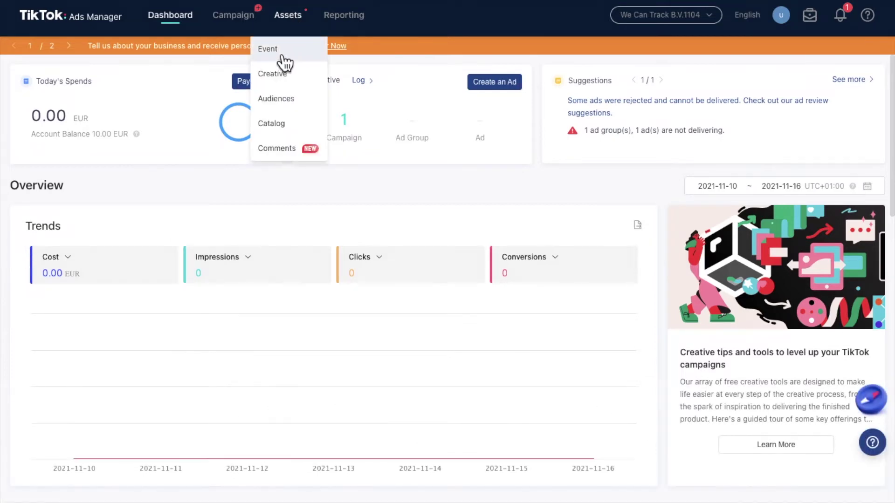
{"action": "left_click", "coordinate": [306, 59]}
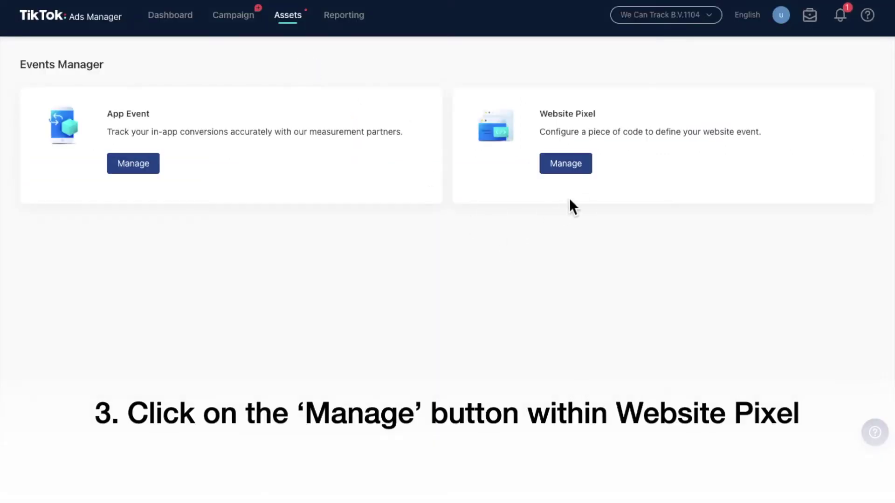
{"action": "left_click", "coordinate": [574, 174]}
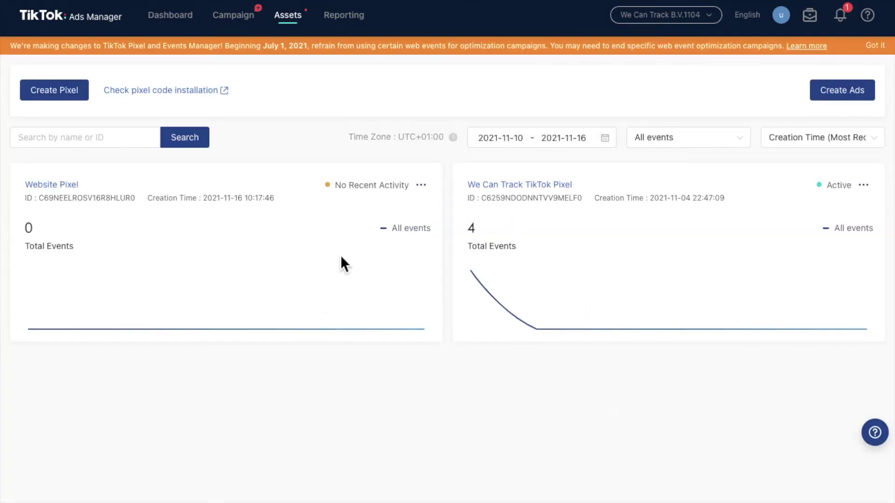
- Create pixel 'Conversions TikTok' with manual code installation and Developer Mode event setup
{"action": "left_click", "coordinate": [73, 99]}
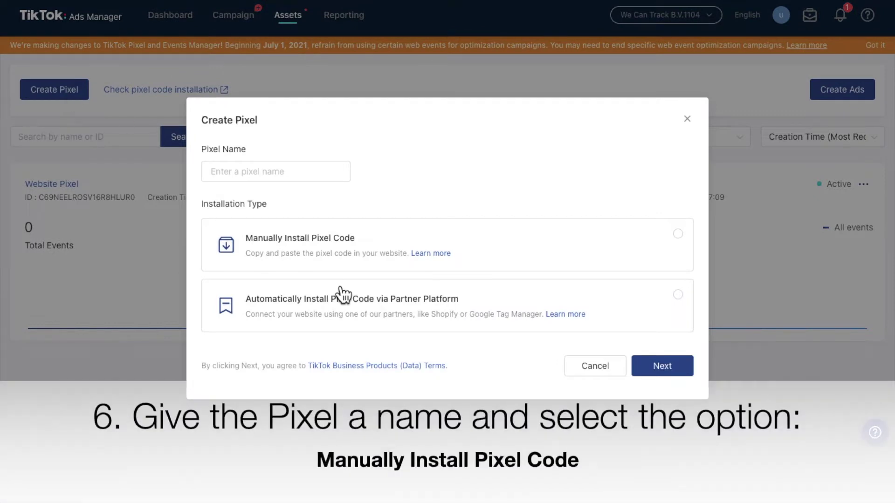
{"action": "left_click", "coordinate": [283, 180]}
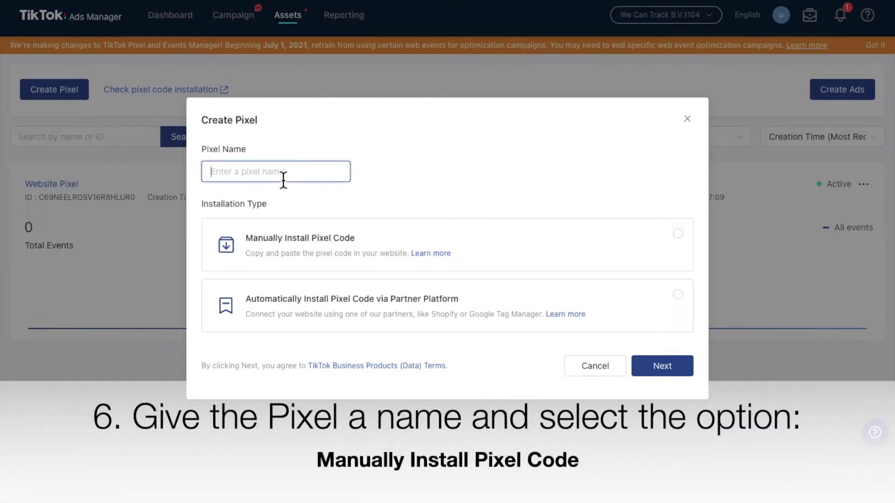
{"action": "type", "text": "Conversions "}
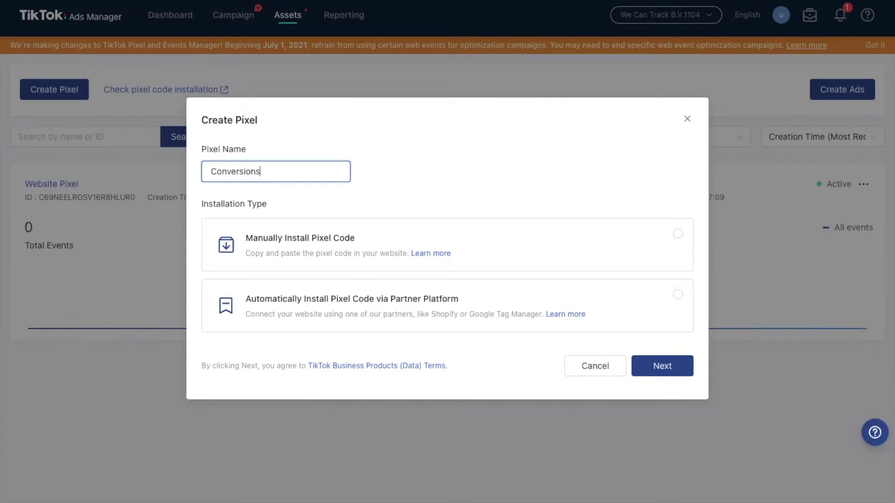
{"action": "type", "text": "TikTok"}
{"action": "left_click", "coordinate": [369, 263]}
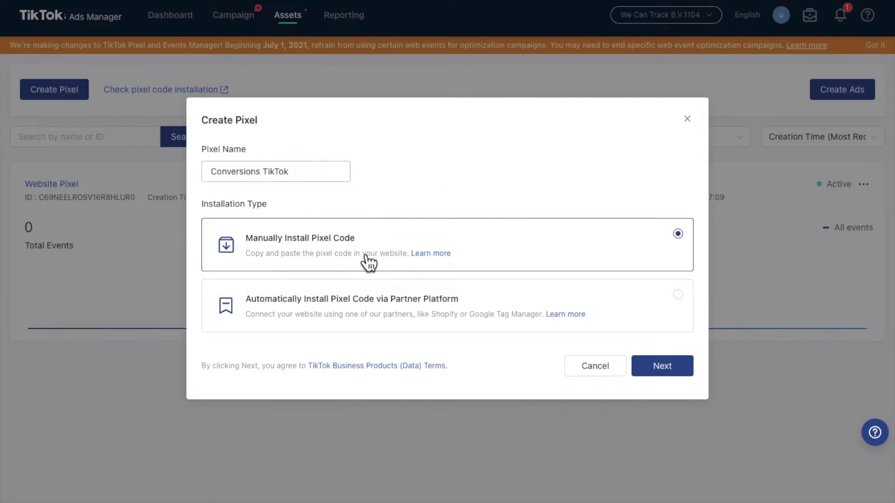
{"action": "left_click", "coordinate": [662, 366]}
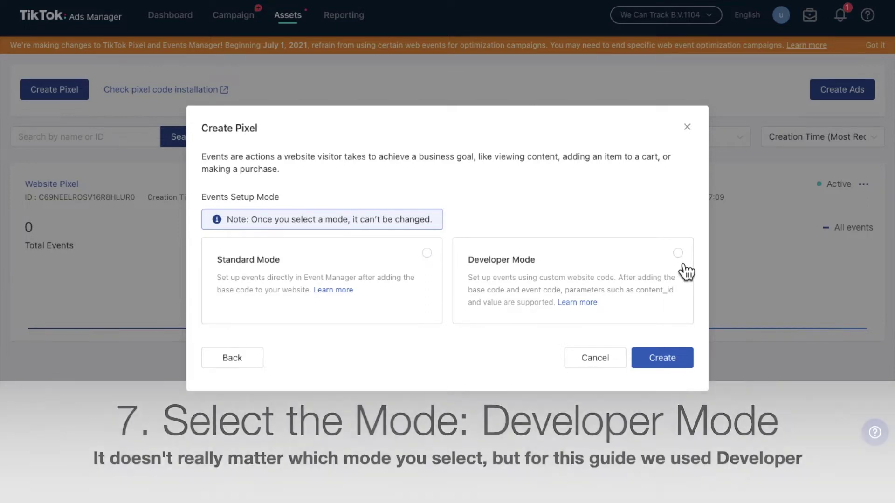
{"action": "left_click", "coordinate": [683, 270]}
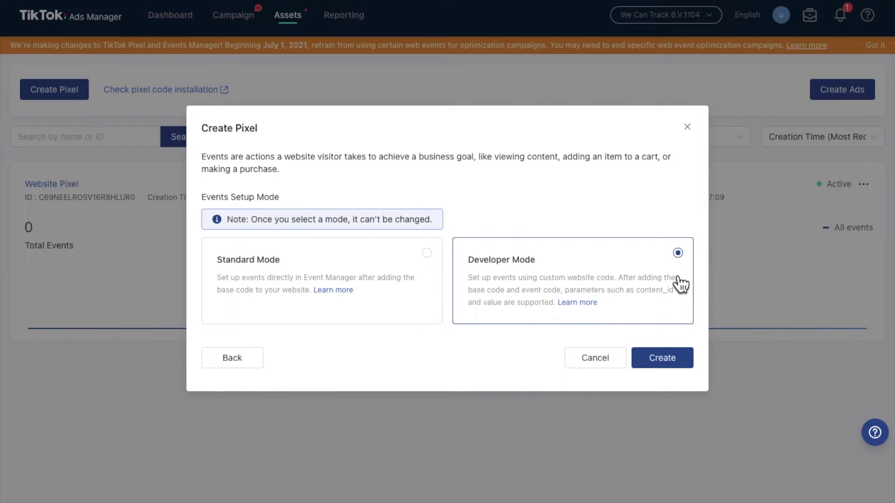
{"action": "left_click", "coordinate": [673, 368]}
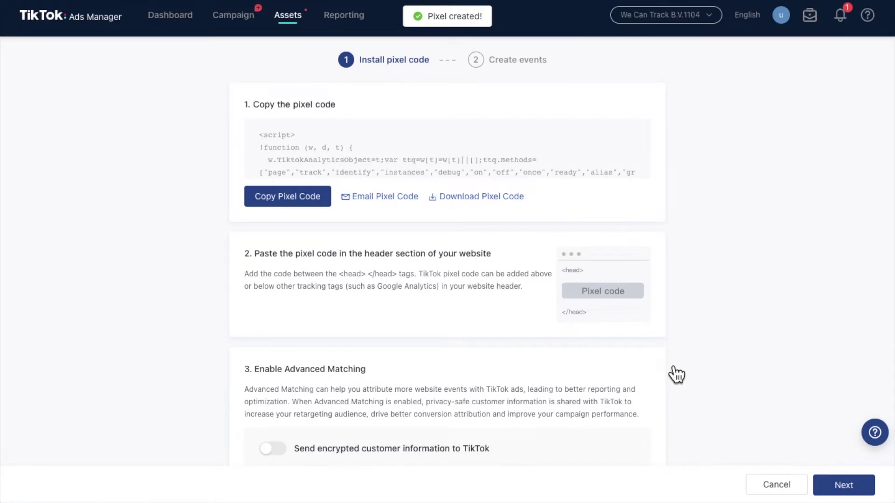
- Copy the pixel code, complete the Conversions TikTok setup, and select its pixel ID
{"action": "mouse_move", "coordinate": [288, 156]}
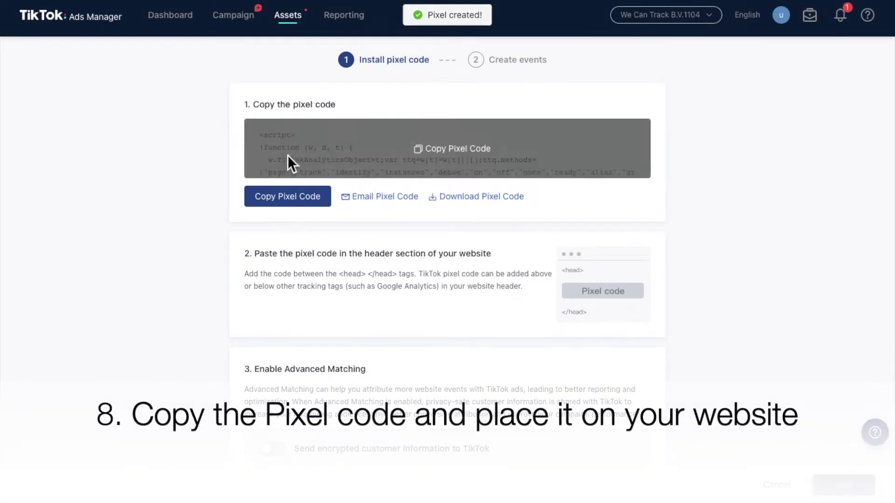
{"action": "left_click", "coordinate": [283, 203]}
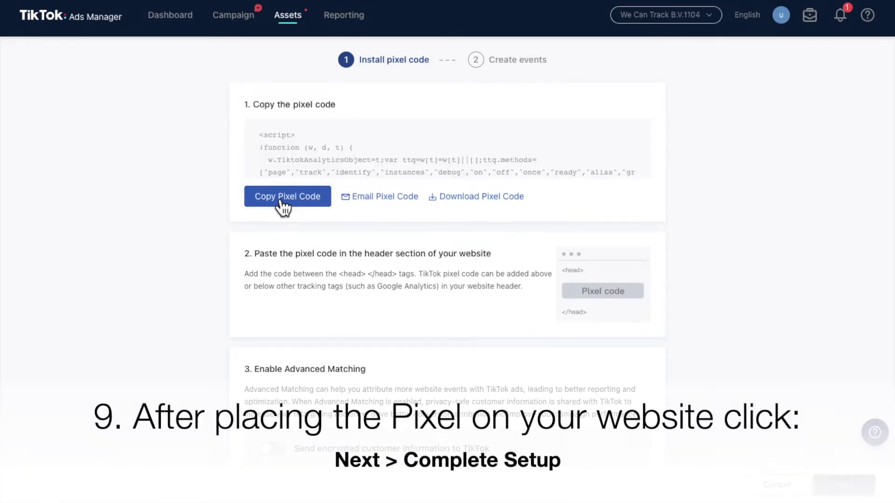
{"action": "scroll", "coordinate": [214, 236], "scroll_direction": "down", "scroll_amount": 1}
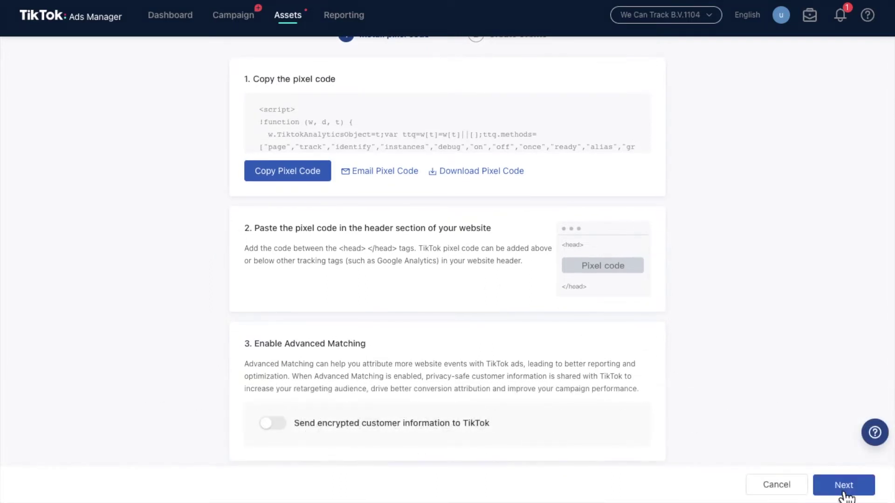
{"action": "left_click", "coordinate": [845, 494]}
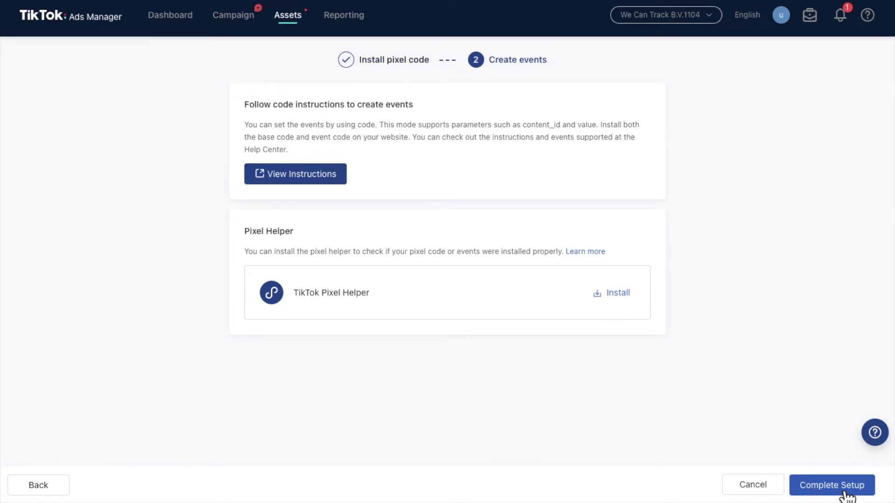
{"action": "left_click", "coordinate": [845, 497]}
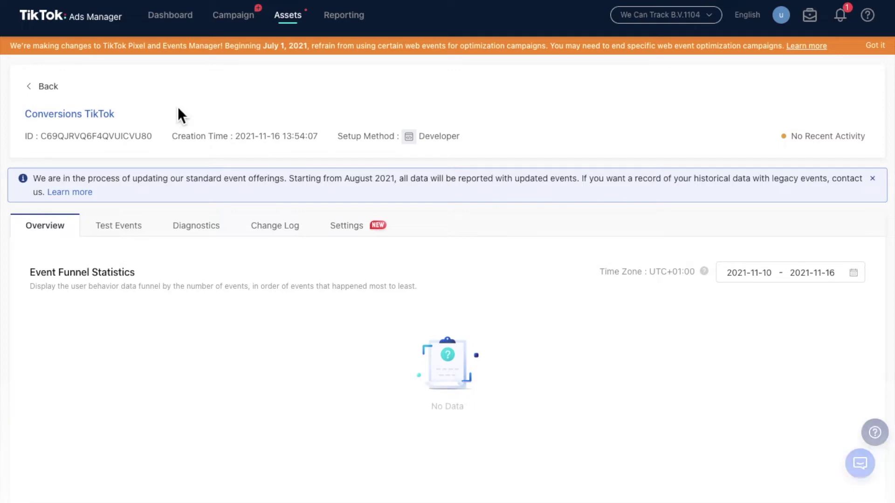
{"action": "left_click_drag", "start_coordinate": [154, 139], "coordinate": [42, 141]}
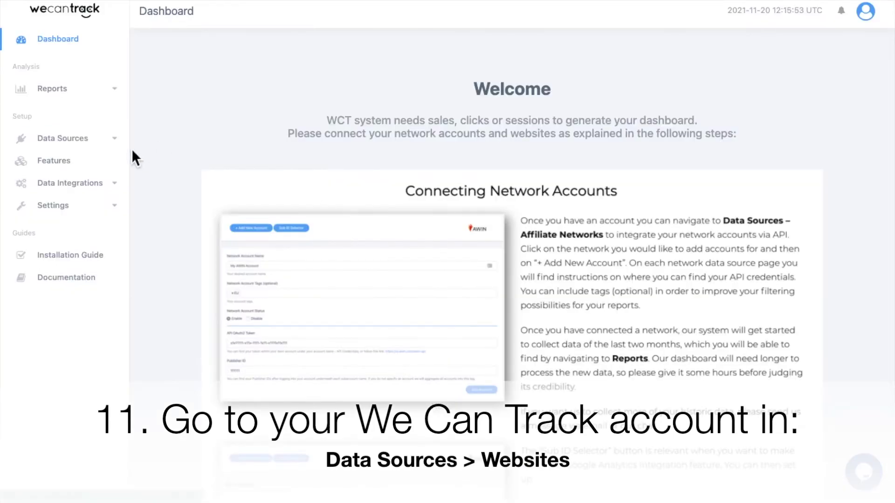
- Edit insurances.nl under Data Sources > Websites and paste the ID into Tiktok Pixel ID
{"action": "left_click", "coordinate": [93, 142]}
{"action": "left_click", "coordinate": [68, 184]}
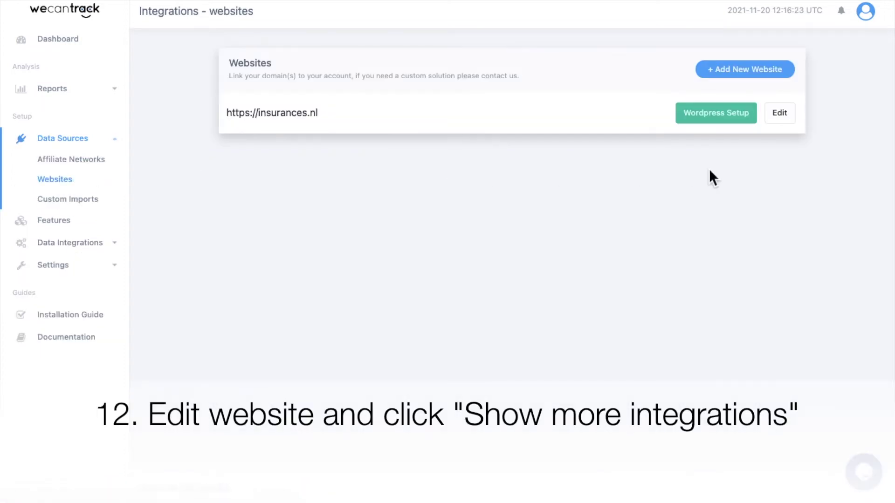
{"action": "left_click", "coordinate": [795, 122]}
{"action": "scroll", "coordinate": [422, 298], "scroll_direction": "down", "scroll_amount": 3}
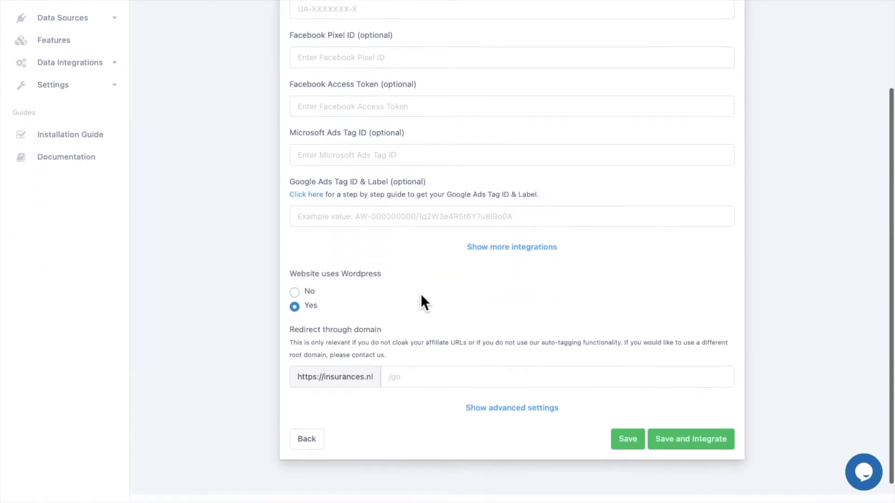
{"action": "left_click", "coordinate": [508, 252]}
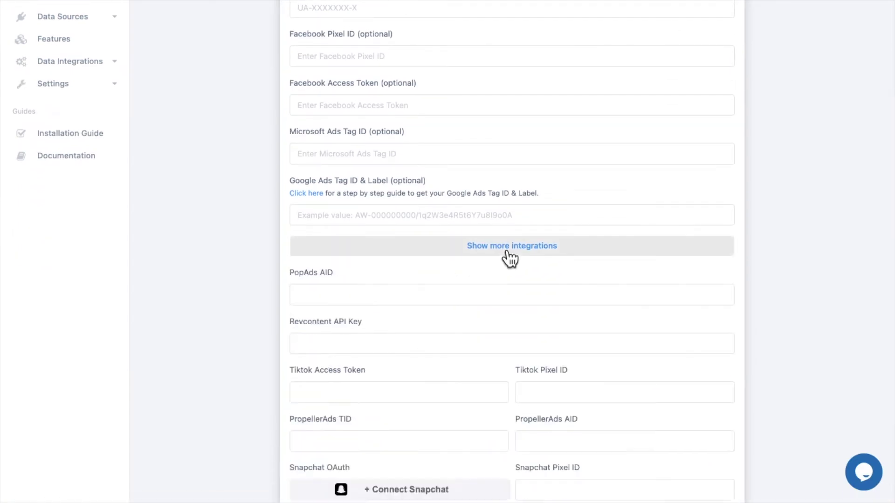
{"action": "scroll", "coordinate": [548, 322], "scroll_direction": "down", "scroll_amount": 3}
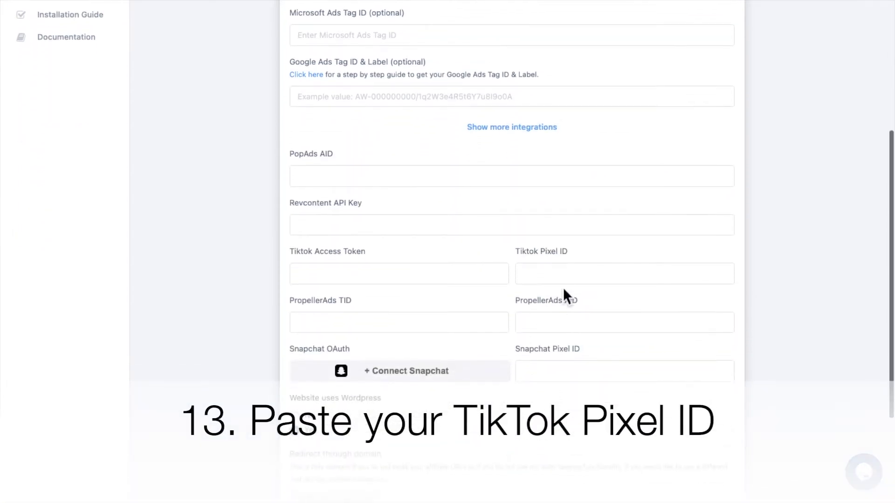
{"action": "left_click", "coordinate": [569, 278]}
{"action": "key", "text": "super+v"}
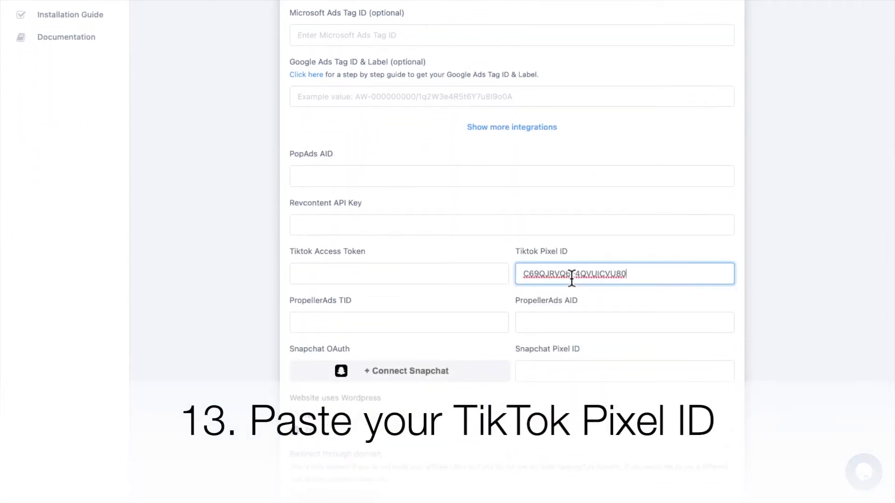
{"action": "left_click", "coordinate": [452, 256]}
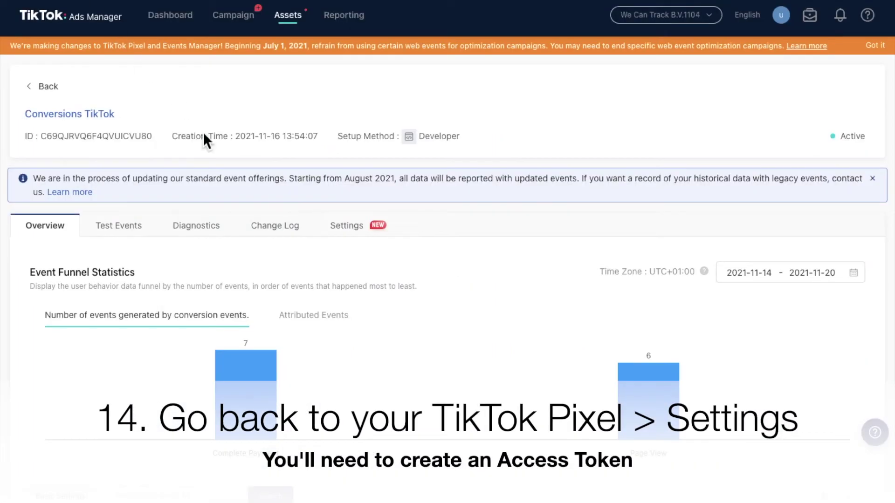
- In the pixel's Settings, choose 'Use another account's TikTok Developer app' for the token
{"action": "scroll", "coordinate": [308, 251], "scroll_direction": "down", "scroll_amount": 2}
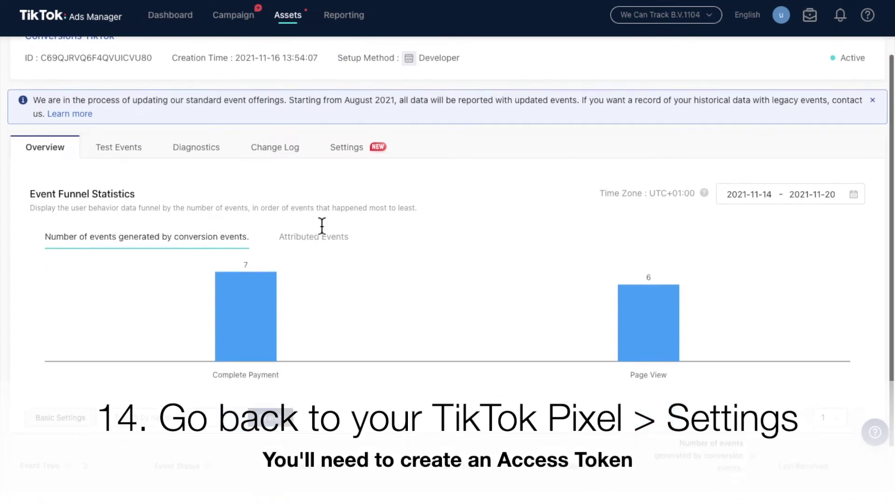
{"action": "left_click", "coordinate": [366, 161]}
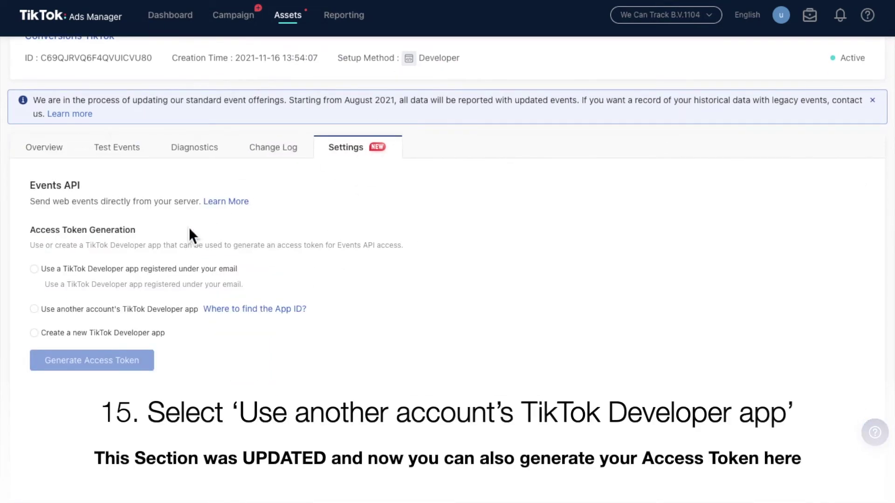
{"action": "scroll", "coordinate": [159, 229], "scroll_direction": "down", "scroll_amount": 1}
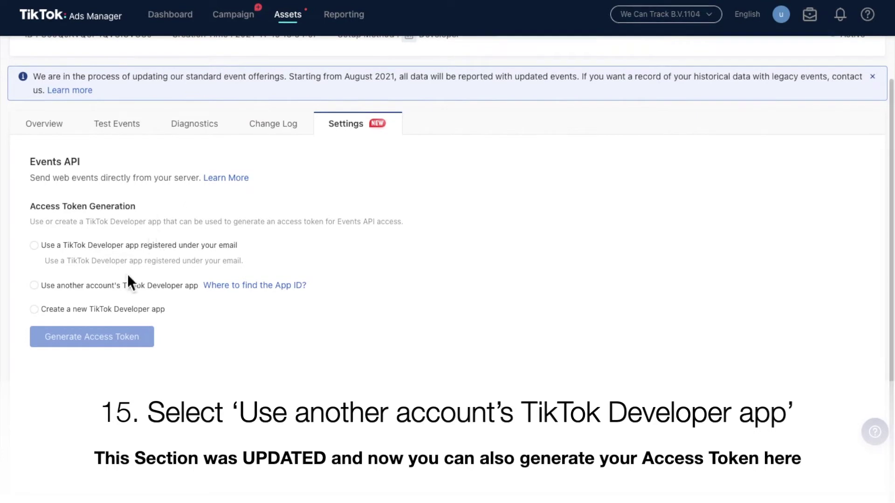
{"action": "left_click", "coordinate": [131, 300]}
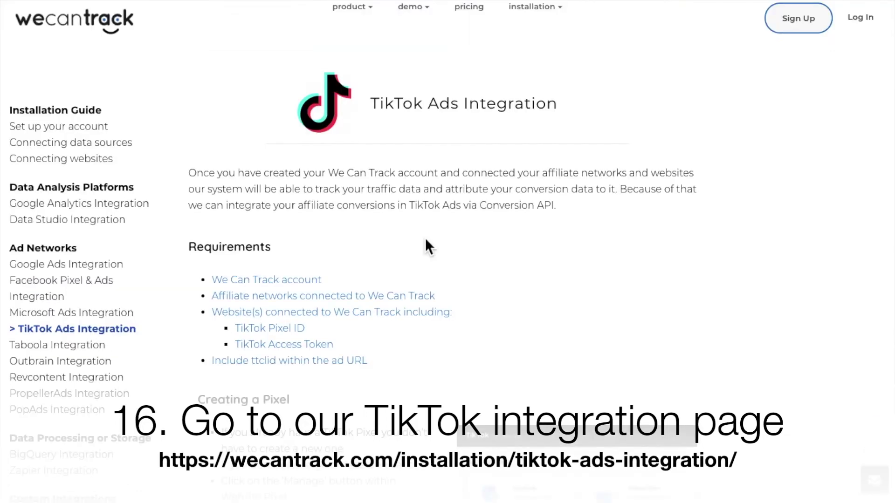
{"action": "scroll", "coordinate": [425, 238], "scroll_direction": "down", "scroll_amount": 3}
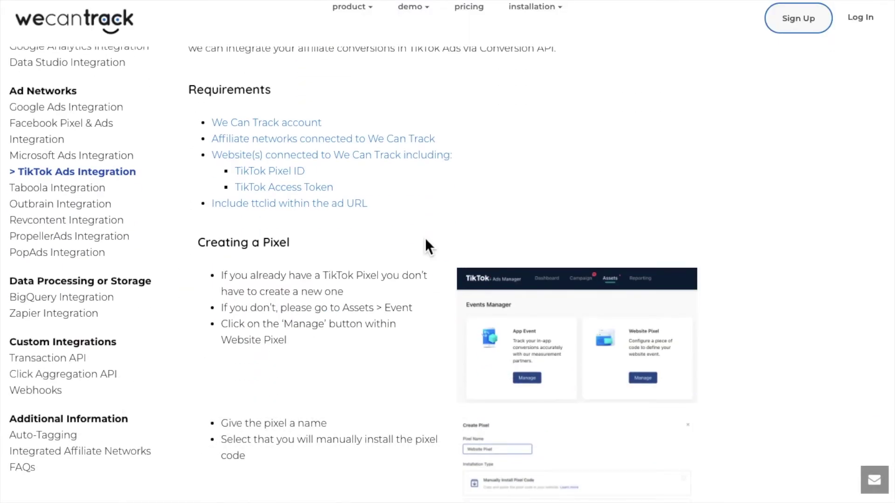
{"action": "scroll", "coordinate": [425, 239], "scroll_direction": "down", "scroll_amount": 3}
{"action": "scroll", "coordinate": [425, 240], "scroll_direction": "down", "scroll_amount": 12}
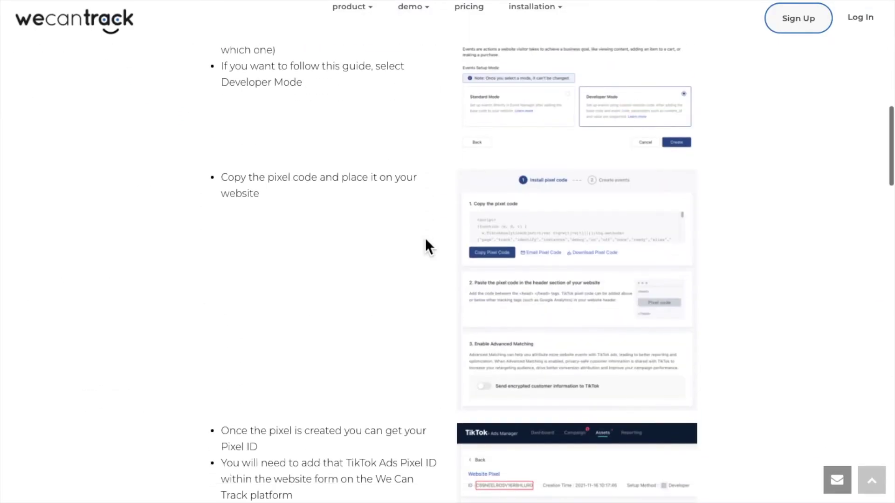
{"action": "scroll", "coordinate": [425, 241], "scroll_direction": "down", "scroll_amount": 2}
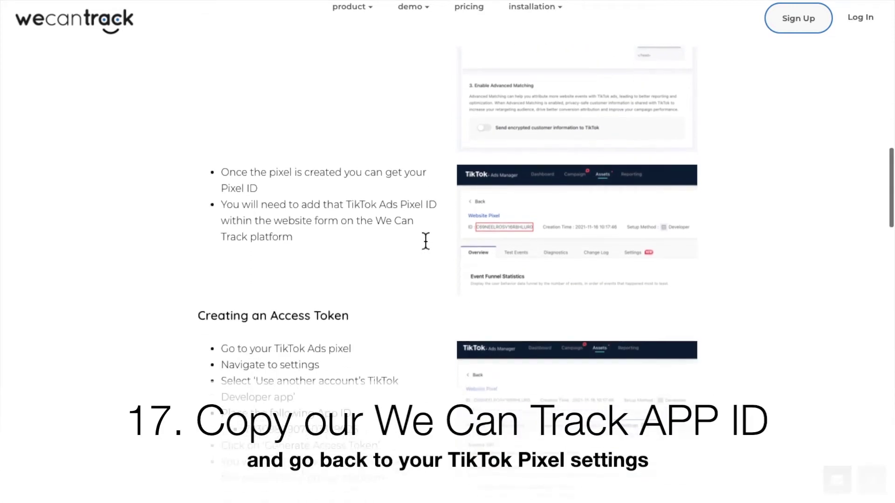
{"action": "scroll", "coordinate": [425, 239], "scroll_direction": "down", "scroll_amount": 4}
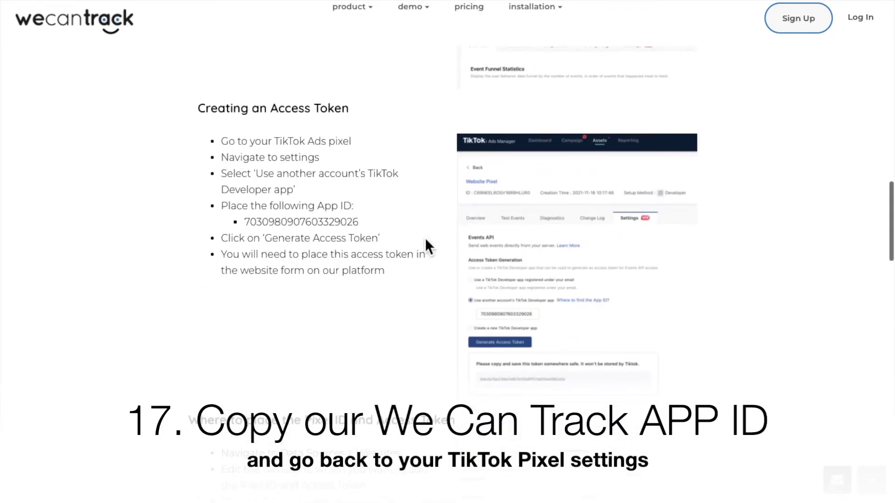
{"action": "double_click", "coordinate": [297, 226]}
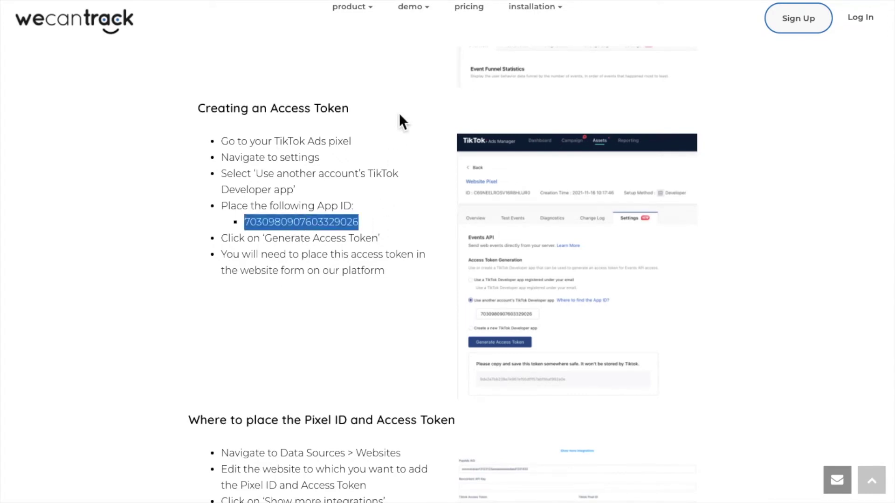
{"action": "scroll", "coordinate": [399, 116], "scroll_direction": "down", "scroll_amount": 3}
{"action": "scroll", "coordinate": [400, 116], "scroll_direction": "up", "scroll_amount": 1}
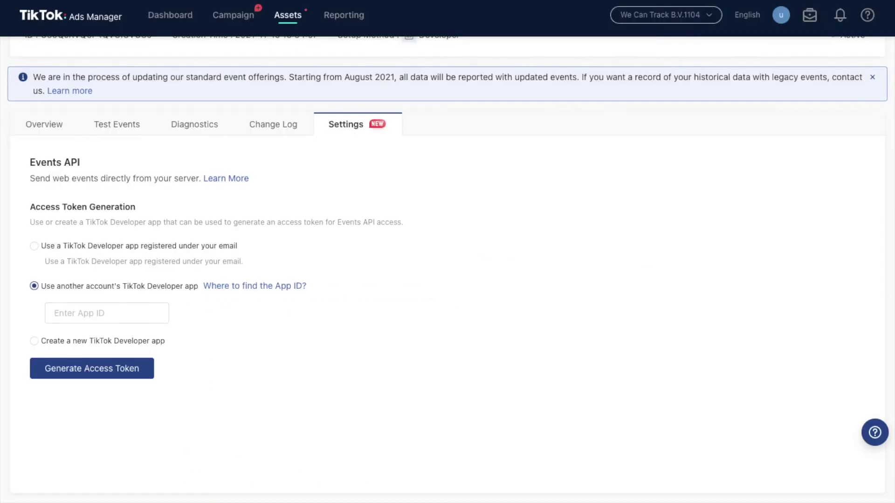
{"action": "left_click", "coordinate": [116, 314]}
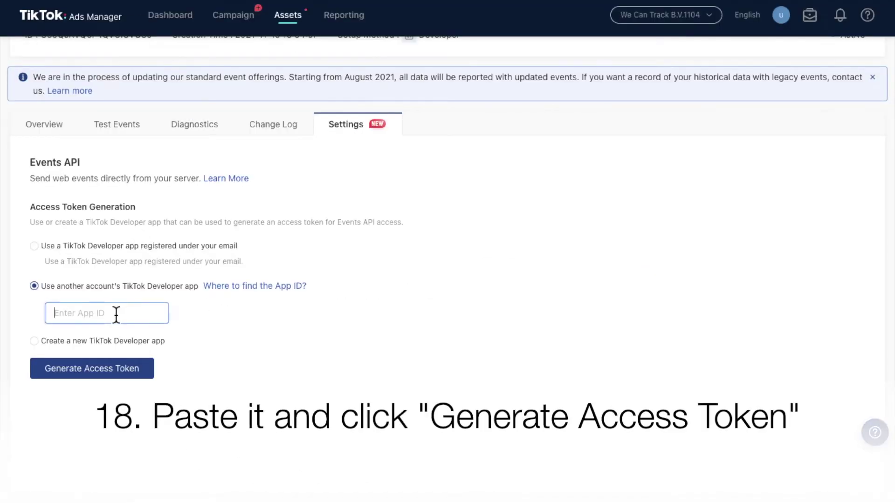
{"action": "key", "text": "ctrl+v"}
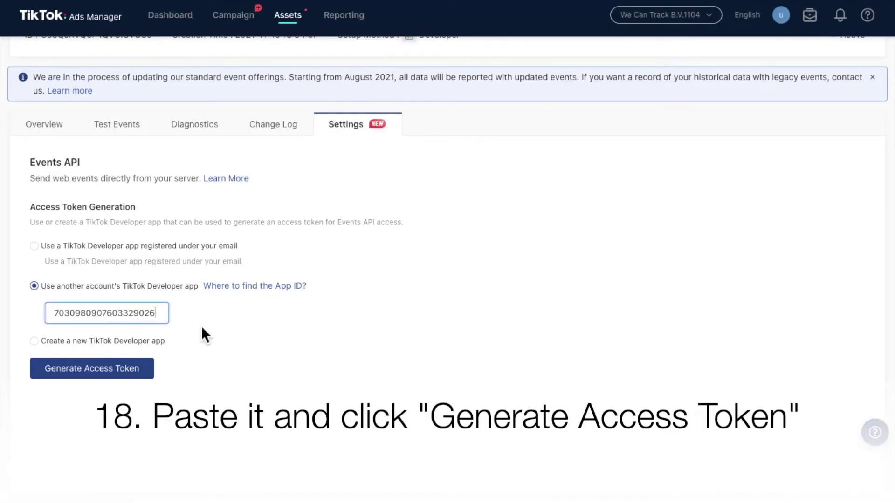
{"action": "left_click", "coordinate": [117, 369]}
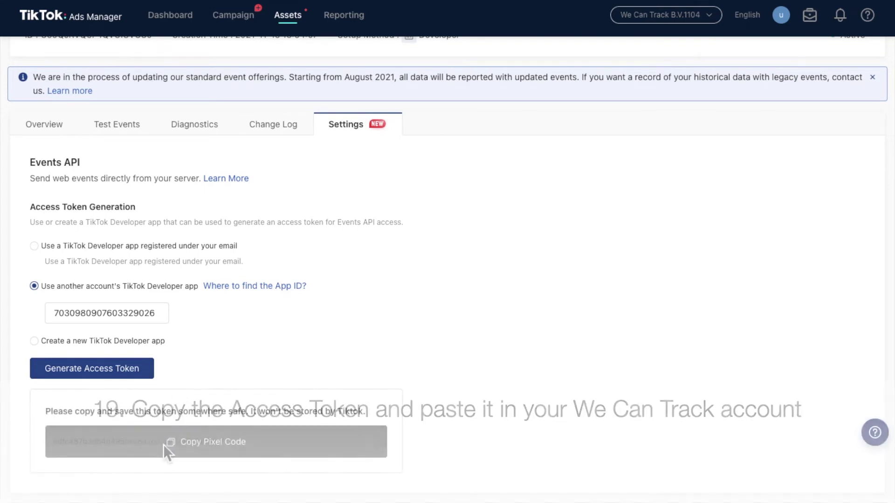
{"action": "left_click", "coordinate": [164, 443]}
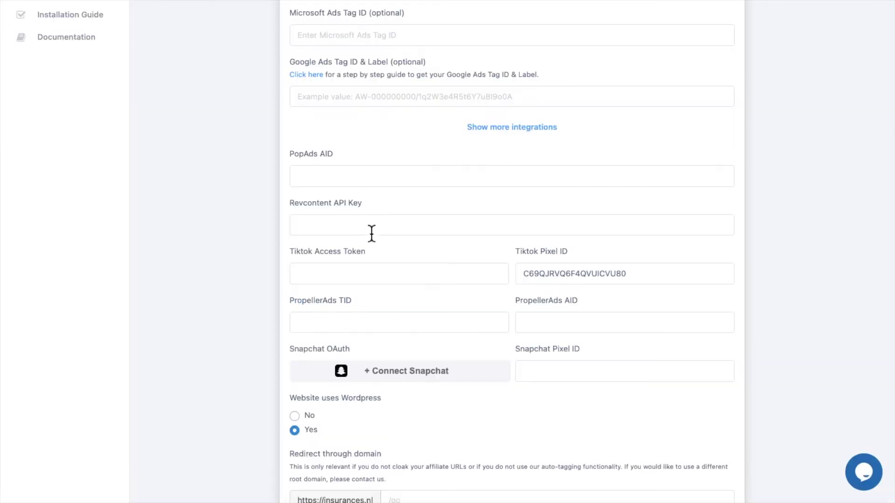
- Paste the token into Tiktok Access Token for insurances.nl and Save and Integrate
{"action": "left_click", "coordinate": [381, 279]}
{"action": "key", "text": "ctrl+v"}
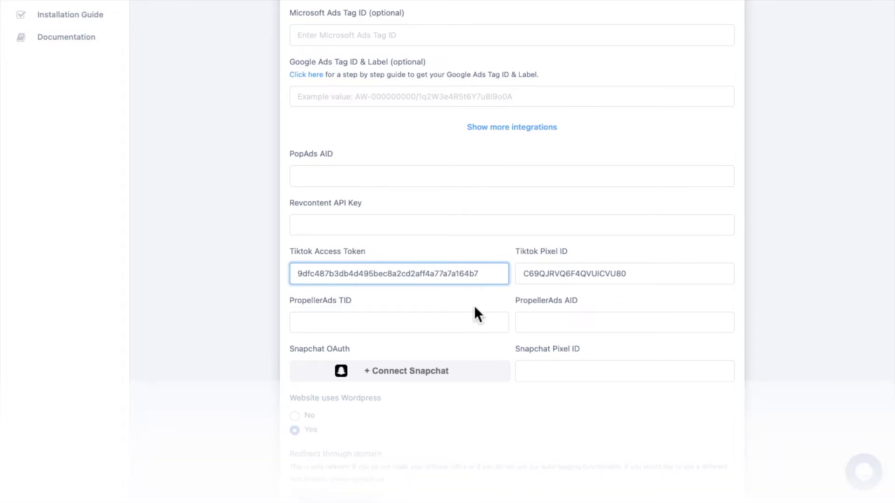
{"action": "scroll", "coordinate": [474, 306], "scroll_direction": "down", "scroll_amount": 3}
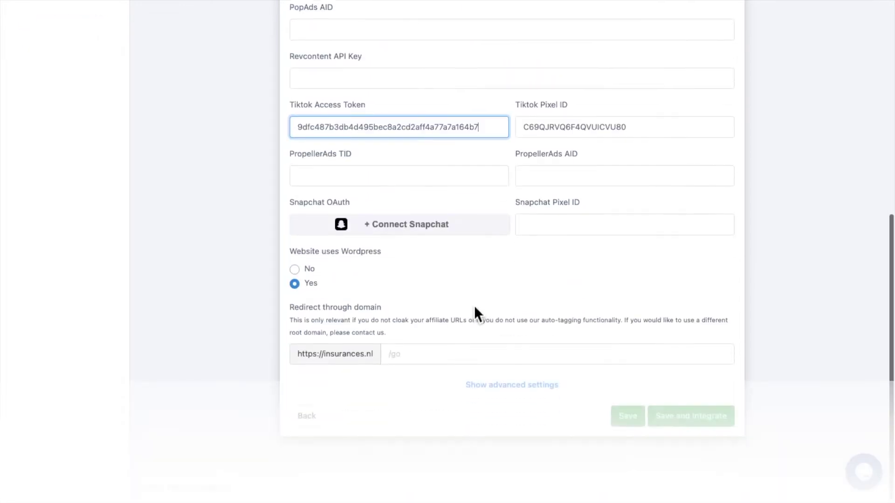
{"action": "left_click", "coordinate": [693, 422]}
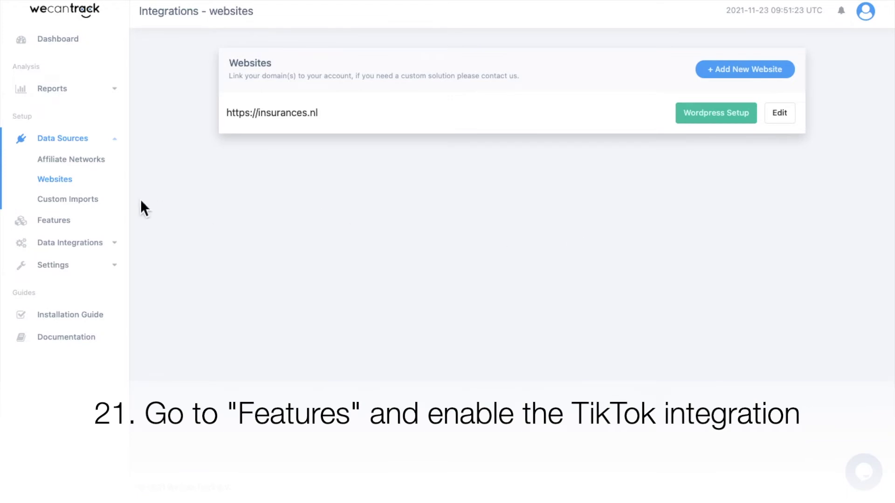
- Under Features, enable the TikTok Ads Integration (BETA) card
{"action": "left_click", "coordinate": [59, 221]}
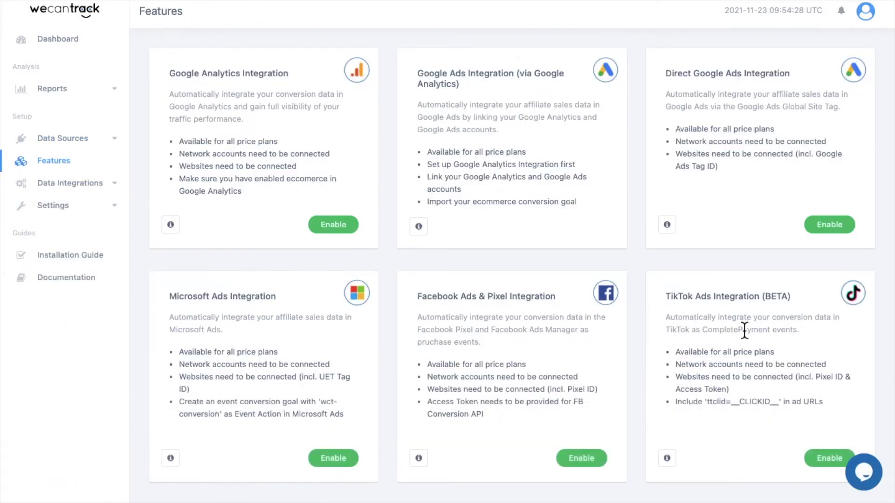
{"action": "scroll", "coordinate": [744, 331], "scroll_direction": "down", "scroll_amount": 3}
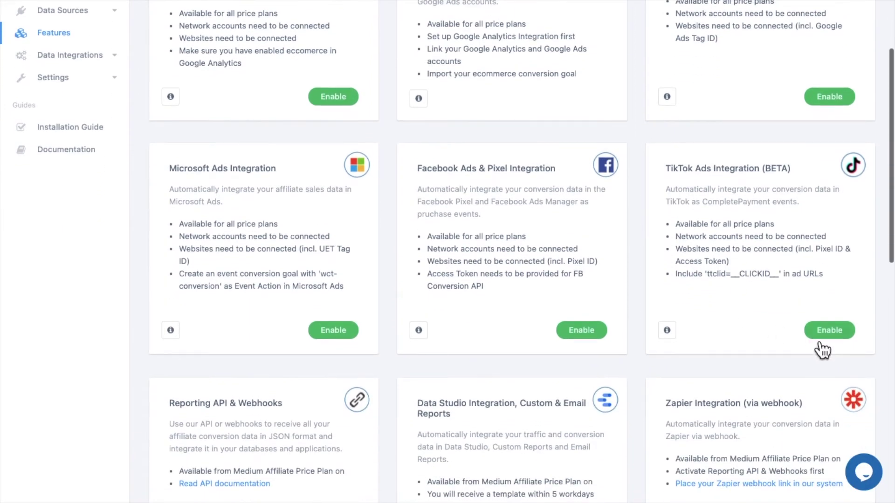
{"action": "left_click", "coordinate": [838, 340]}
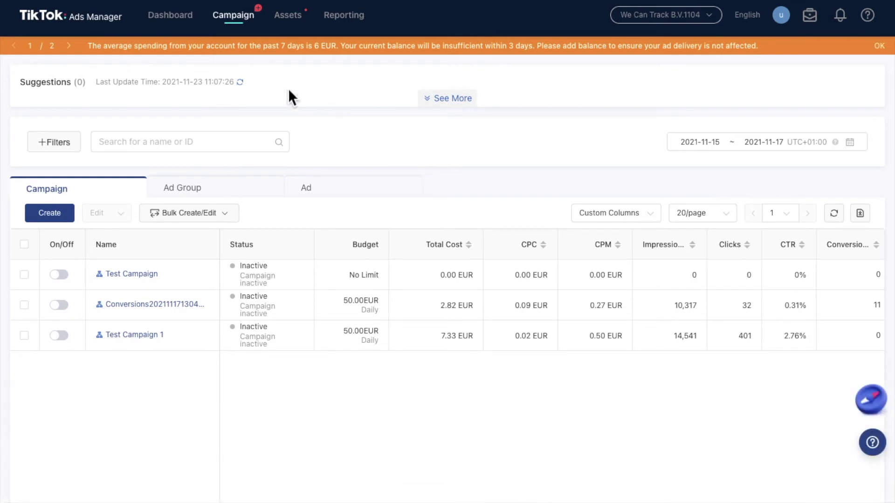
{"action": "left_click", "coordinate": [51, 216]}
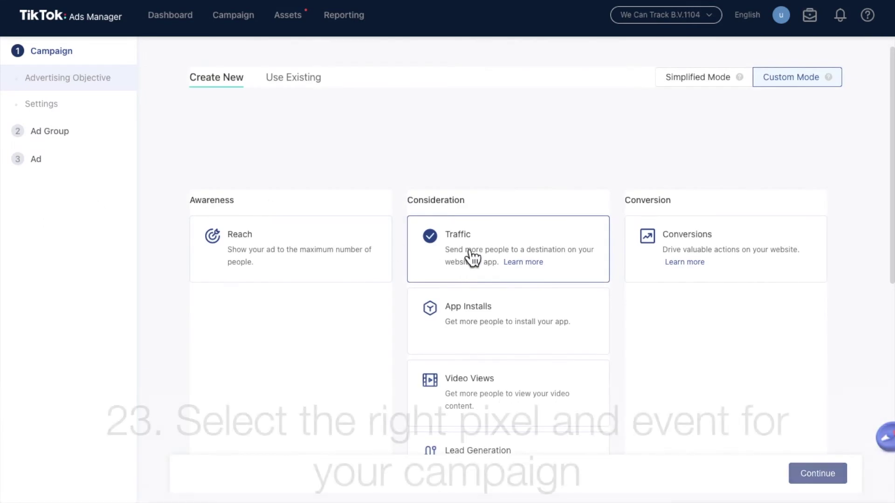
{"action": "scroll", "coordinate": [557, 302], "scroll_direction": "down", "scroll_amount": 7}
{"action": "scroll", "coordinate": [550, 293], "scroll_direction": "down", "scroll_amount": 2}
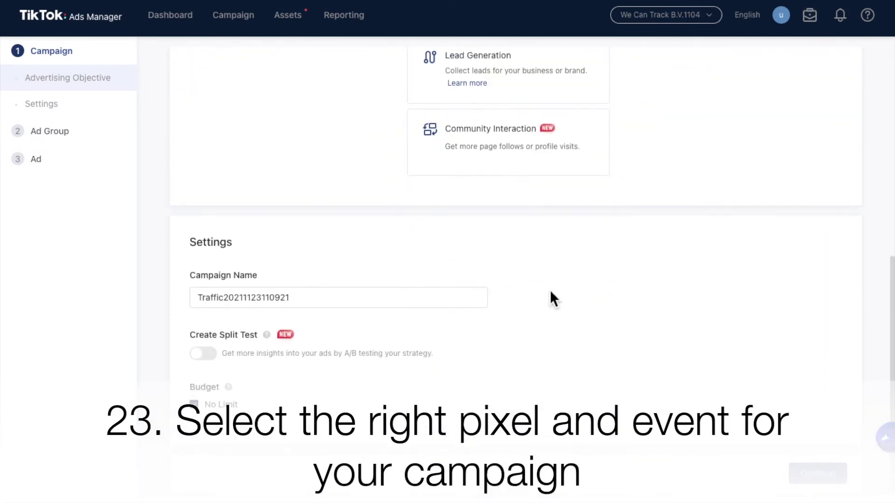
{"action": "left_click", "coordinate": [825, 474]}
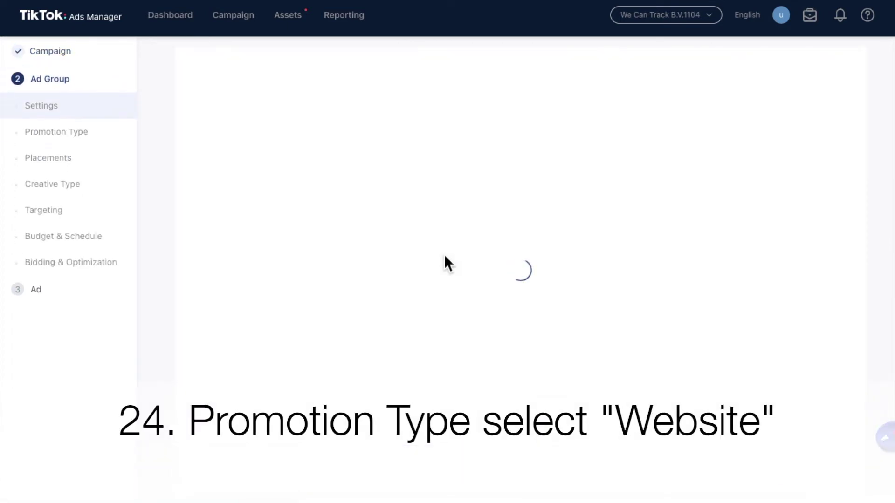
- Enable TikTok pixel tracking with the Conversions TikTok pixel and Complete Payment as the optimization event
{"action": "scroll", "coordinate": [443, 254], "scroll_direction": "down", "scroll_amount": 2}
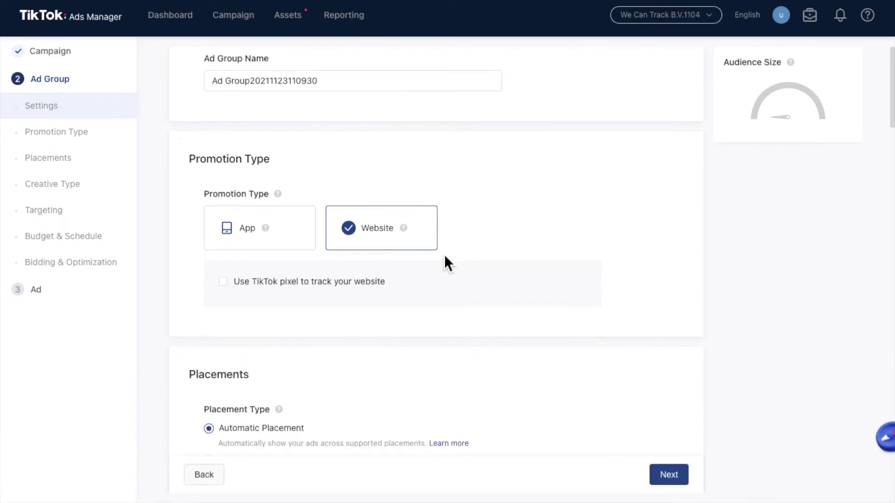
{"action": "left_click", "coordinate": [299, 271]}
{"action": "left_click", "coordinate": [313, 293]}
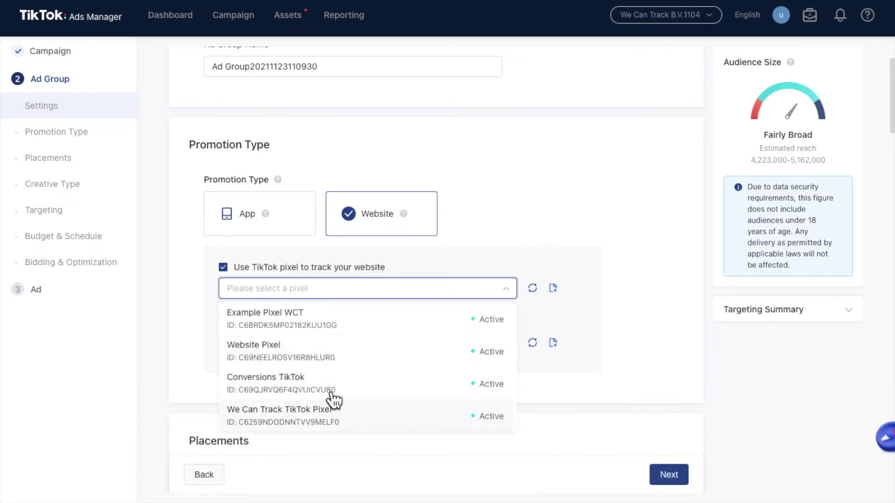
{"action": "left_click", "coordinate": [328, 385]}
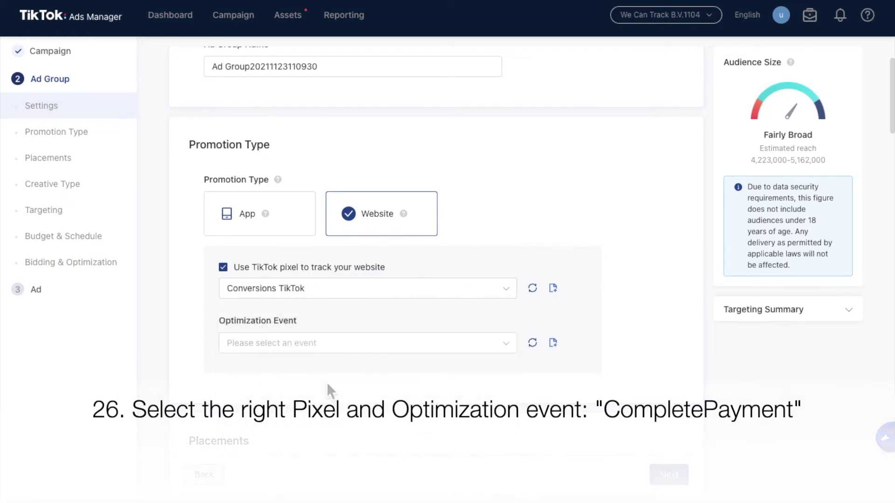
{"action": "left_click", "coordinate": [329, 350]}
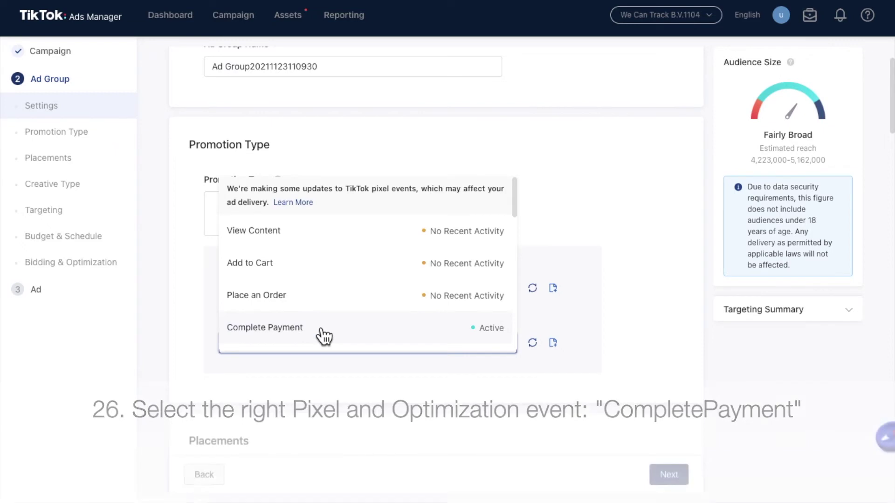
{"action": "left_click", "coordinate": [319, 330]}
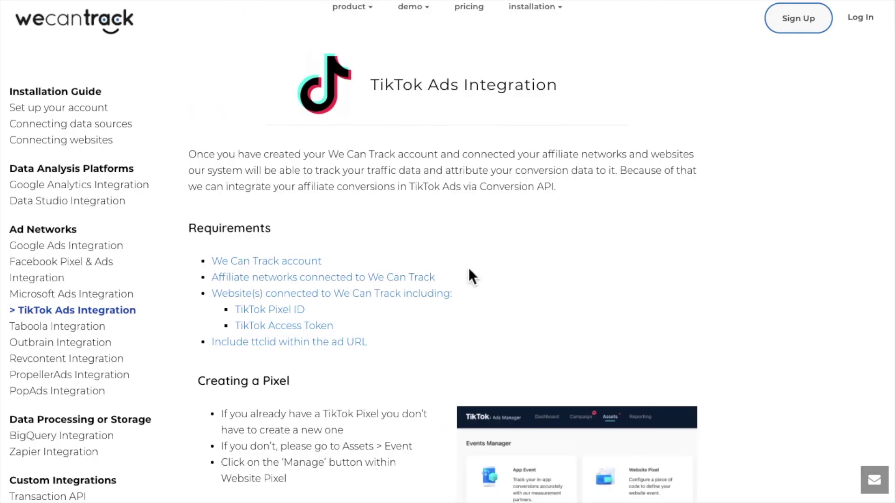
- Paste the Conversions TikTok pixel ID into We Can Track's TikTok Pixel ID field and submit it
{"action": "scroll", "coordinate": [469, 269], "scroll_direction": "down", "scroll_amount": 20}
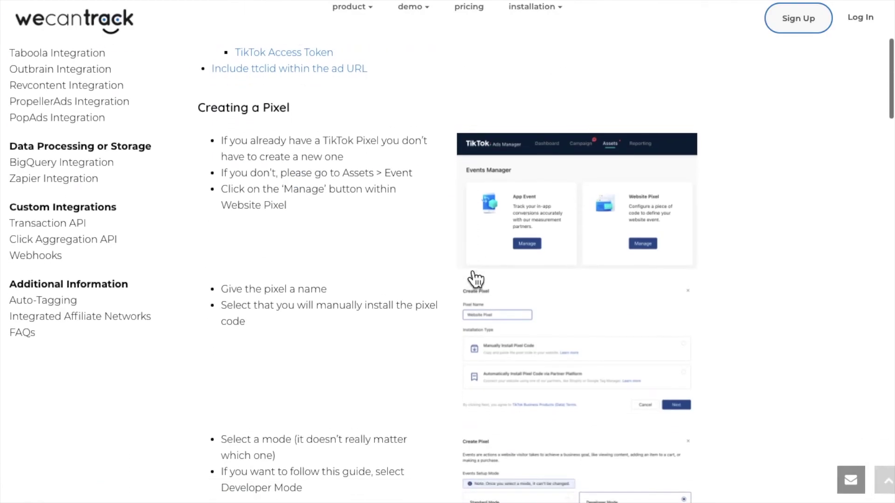
{"action": "scroll", "coordinate": [471, 275], "scroll_direction": "down", "scroll_amount": 15}
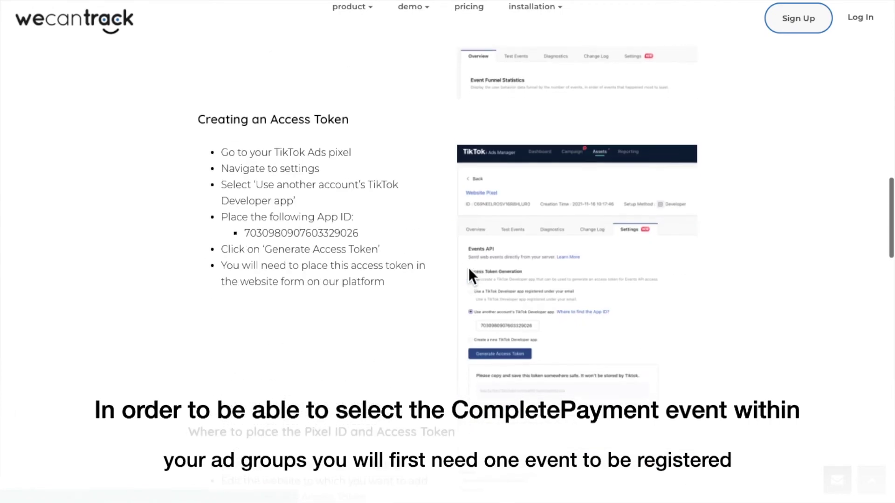
{"action": "scroll", "coordinate": [469, 270], "scroll_direction": "down", "scroll_amount": 5}
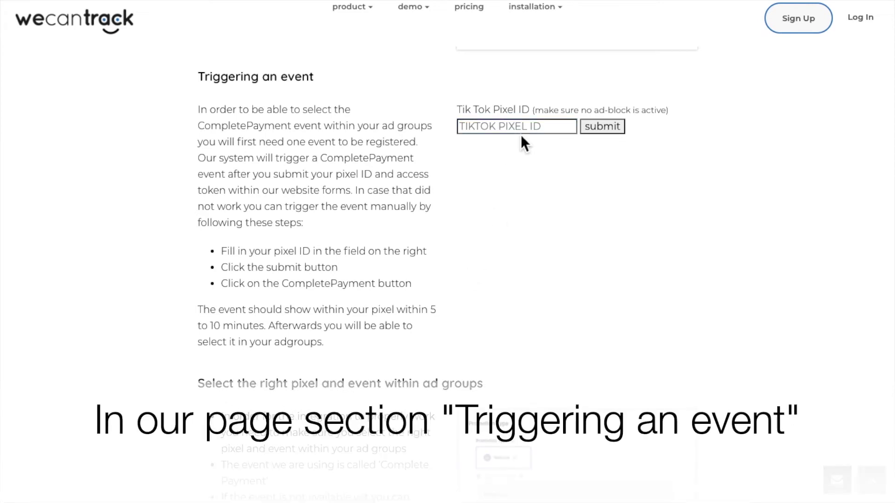
{"action": "left_click", "coordinate": [528, 132]}
{"action": "left_click", "coordinate": [468, 269]}
{"action": "left_click", "coordinate": [530, 141]}
{"action": "key", "text": "ctrl+v"}
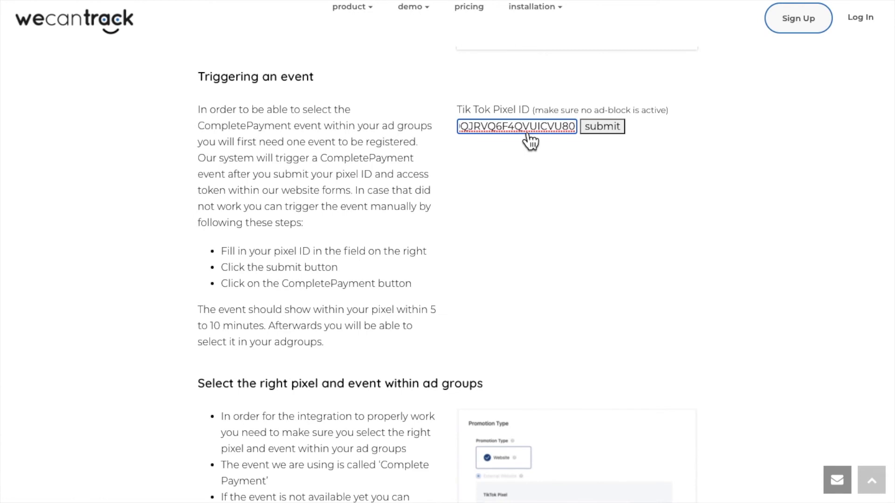
{"action": "left_click", "coordinate": [615, 128]}
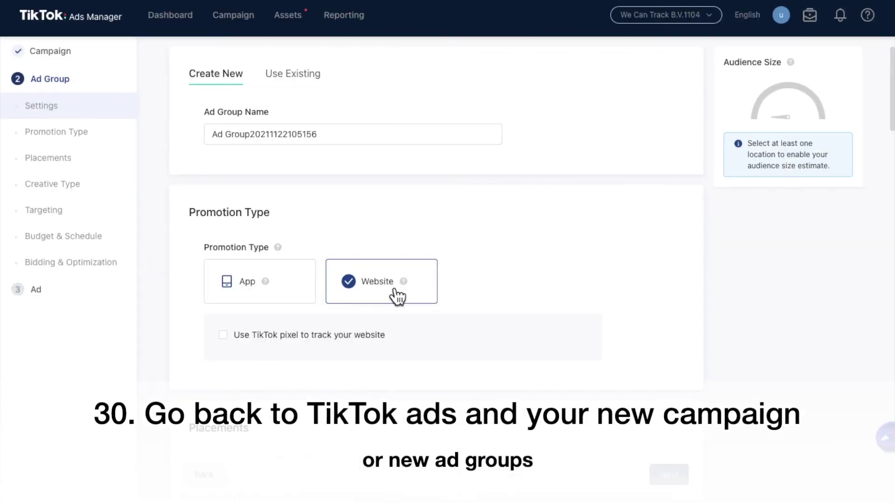
- Turn on TikTok pixel tracking with Example Pixel WCT and Complete Payment as the optimization event
{"action": "left_click", "coordinate": [255, 340]}
{"action": "left_click", "coordinate": [321, 365]}
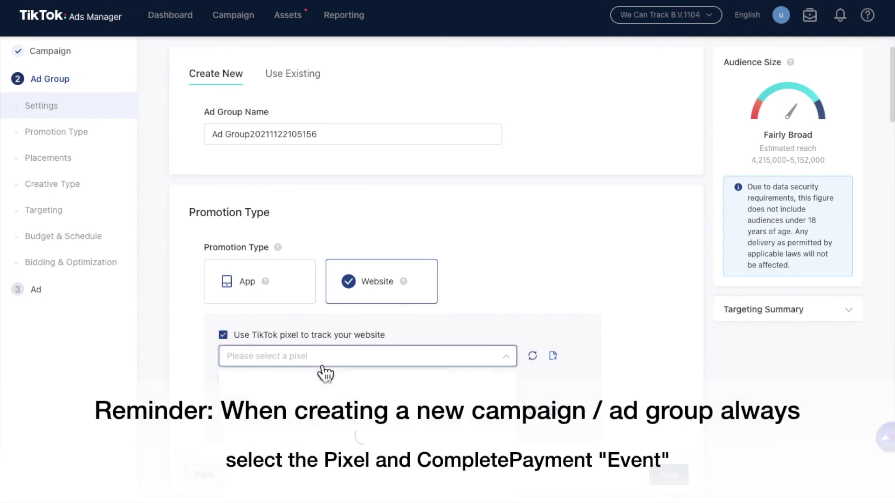
{"action": "scroll", "coordinate": [337, 370], "scroll_direction": "down", "scroll_amount": 2}
{"action": "left_click", "coordinate": [343, 381]}
{"action": "left_click", "coordinate": [331, 366]}
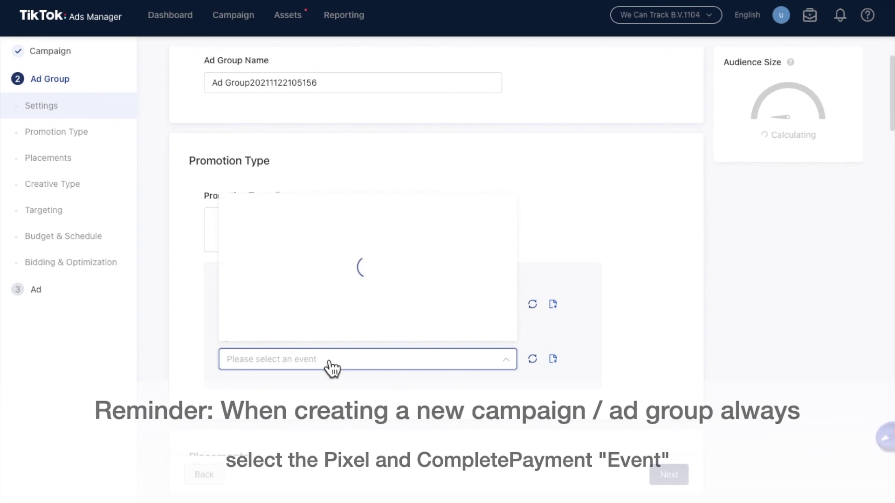
{"action": "left_click", "coordinate": [332, 349]}
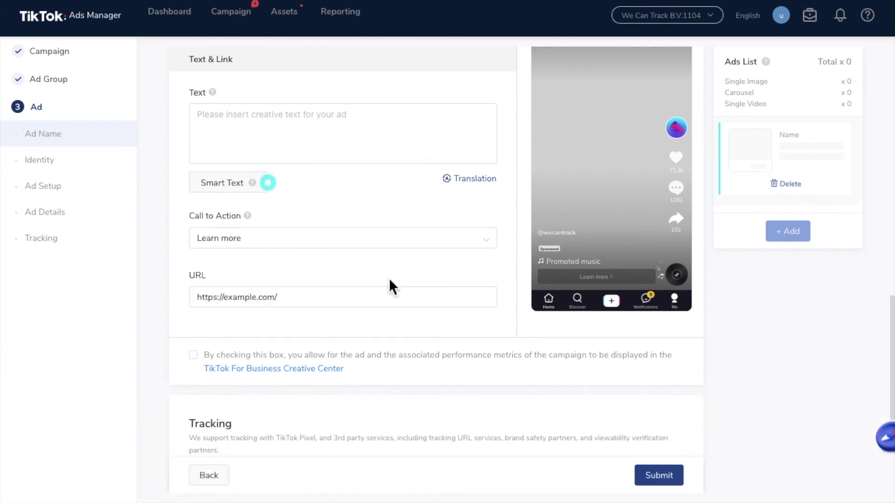
- Append the &ttclid=__CLICKID__ parameter to the ad's destination URL and highlight the ttclid part
{"action": "left_click", "coordinate": [323, 303]}
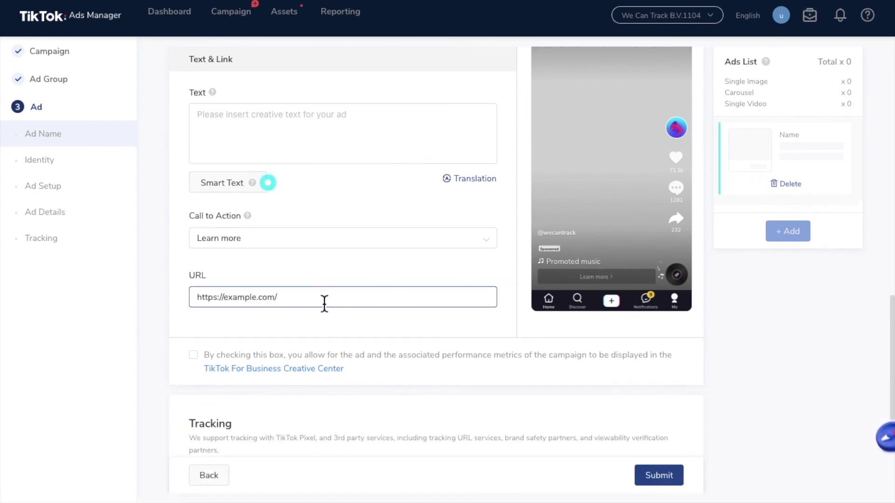
{"action": "key", "text": "ctrl+v"}
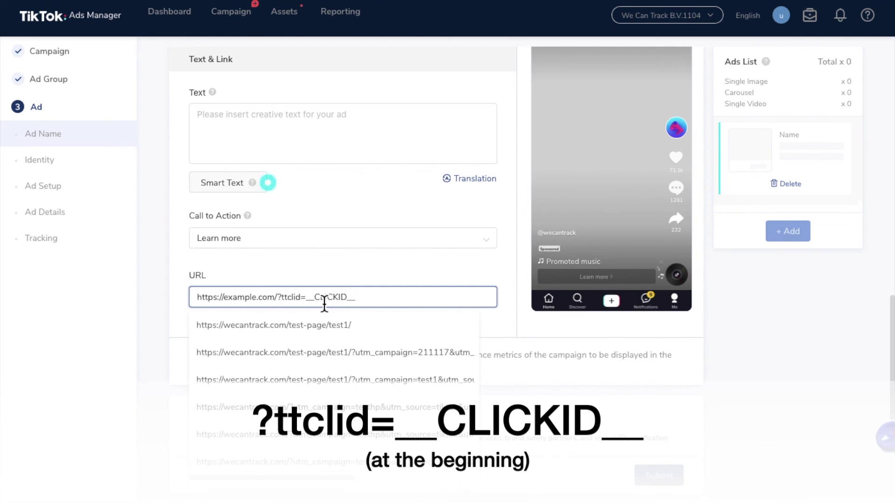
{"action": "left_click", "coordinate": [391, 273]}
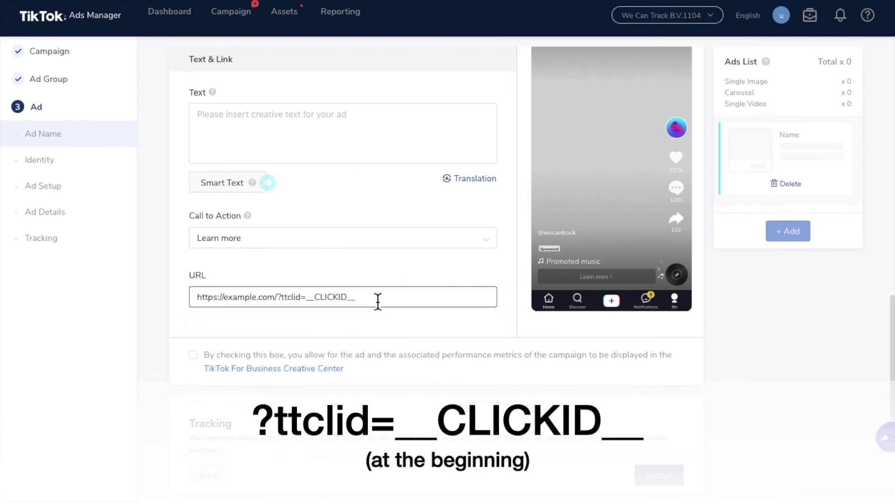
{"action": "left_click_drag", "start_coordinate": [278, 297], "coordinate": [407, 296]}
{"action": "left_click", "coordinate": [460, 274]}
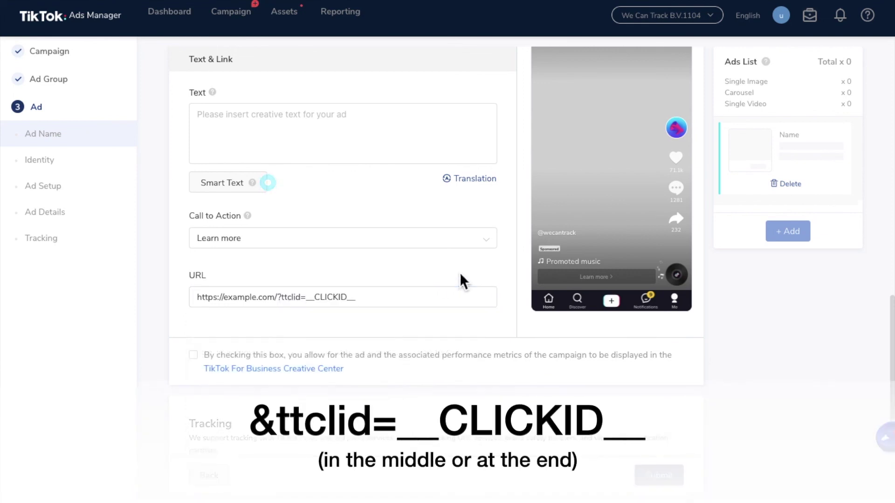
{"action": "scroll", "coordinate": [459, 272], "scroll_direction": "down", "scroll_amount": 1}
{"action": "triple_click", "coordinate": [364, 265]}
{"action": "key", "text": "BackSpace"}
{"action": "type", "text": "https://example.com/?utm_campaign=examplecampaign"}
{"action": "type", "text": "&ttclid=__CLICKID__"}
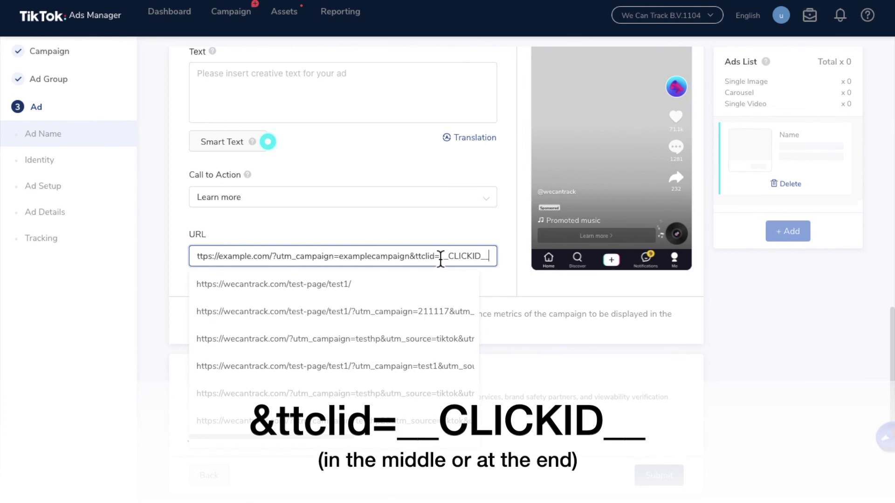
{"action": "left_click", "coordinate": [423, 259]}
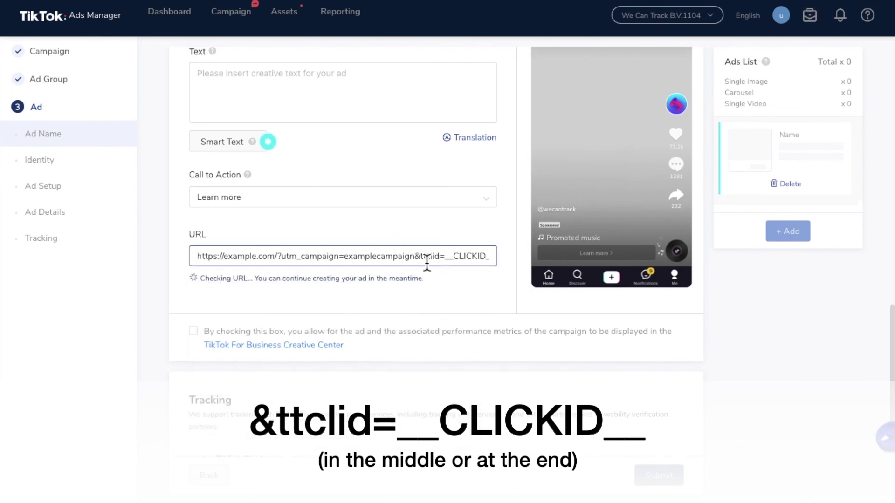
{"action": "left_click", "coordinate": [476, 219]}
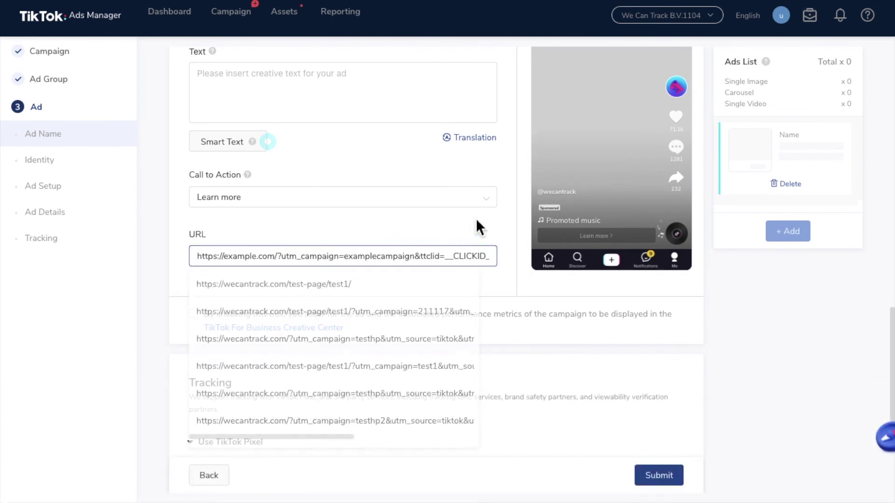